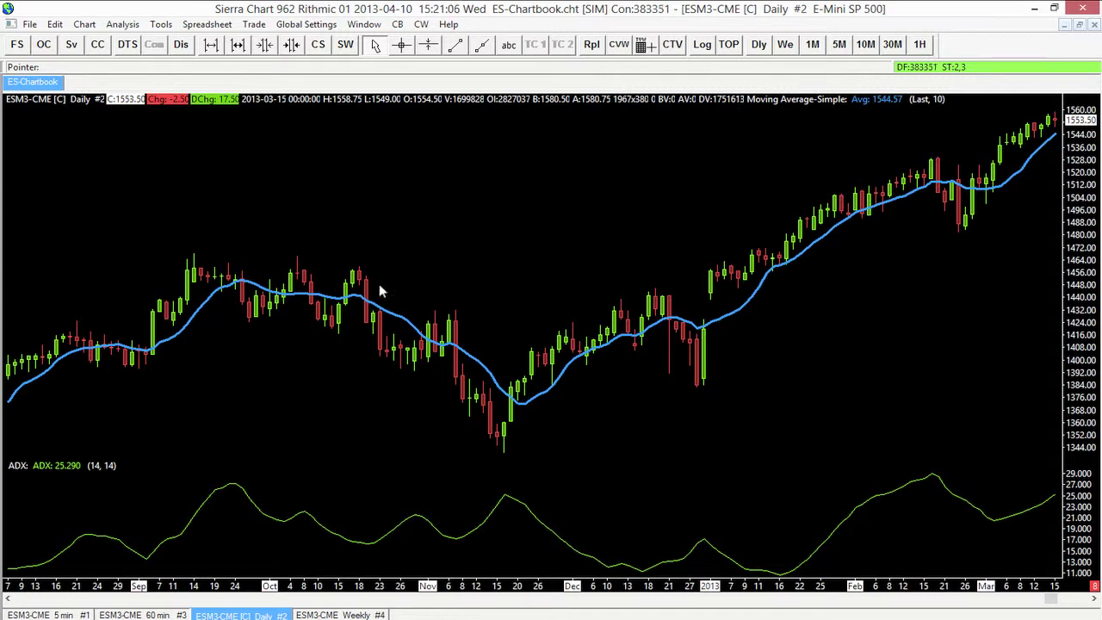
pyautogui.click(346, 45)
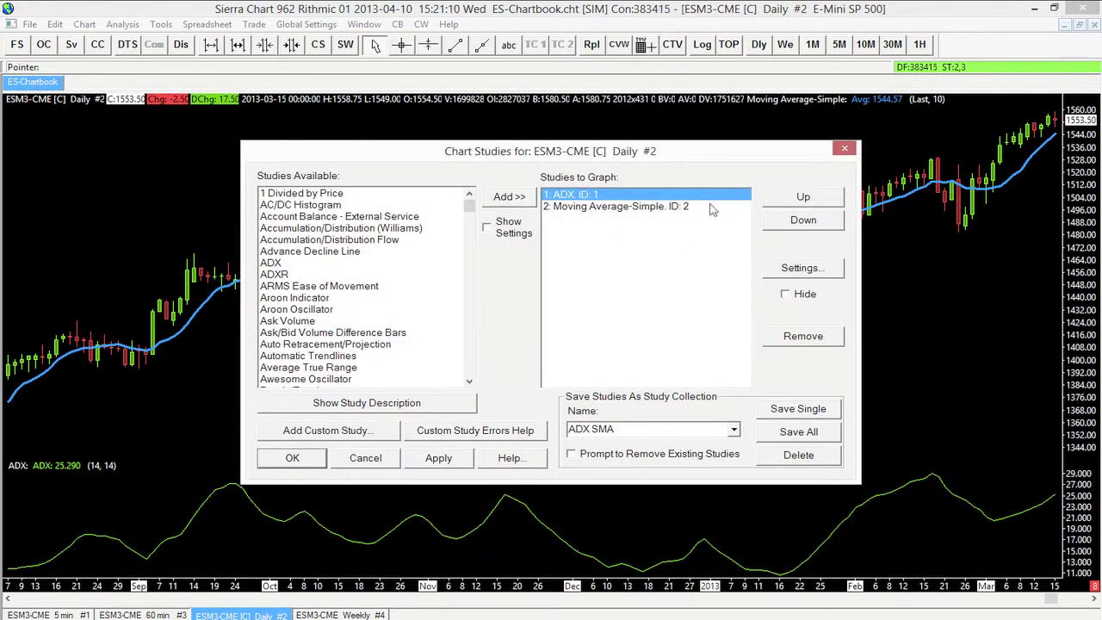
pyautogui.click(715, 207)
pyautogui.click(805, 268)
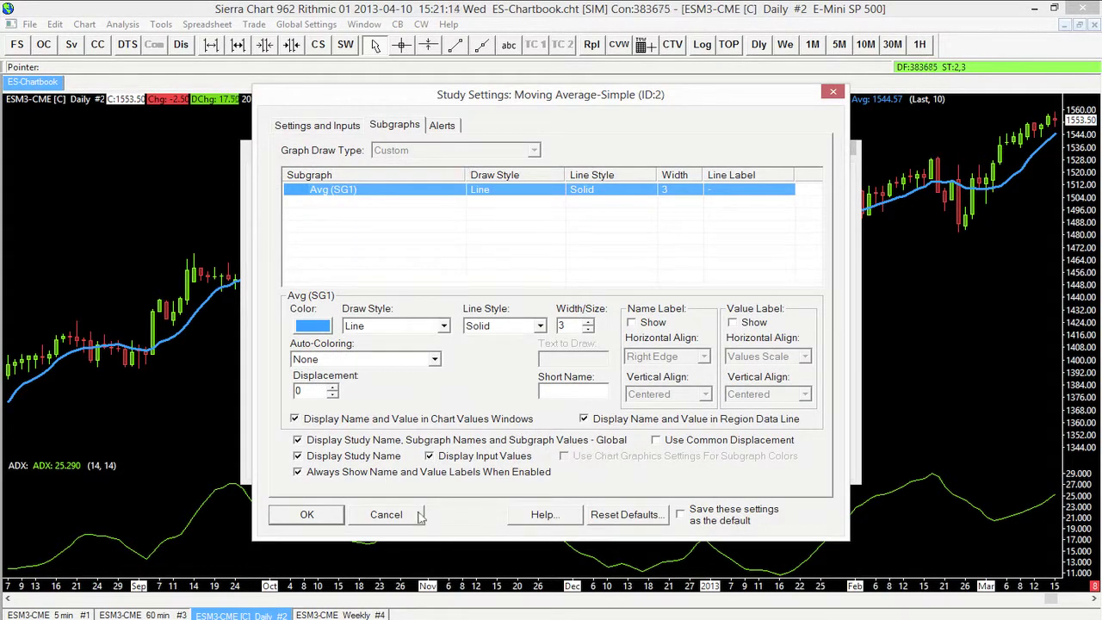
pyautogui.click(415, 519)
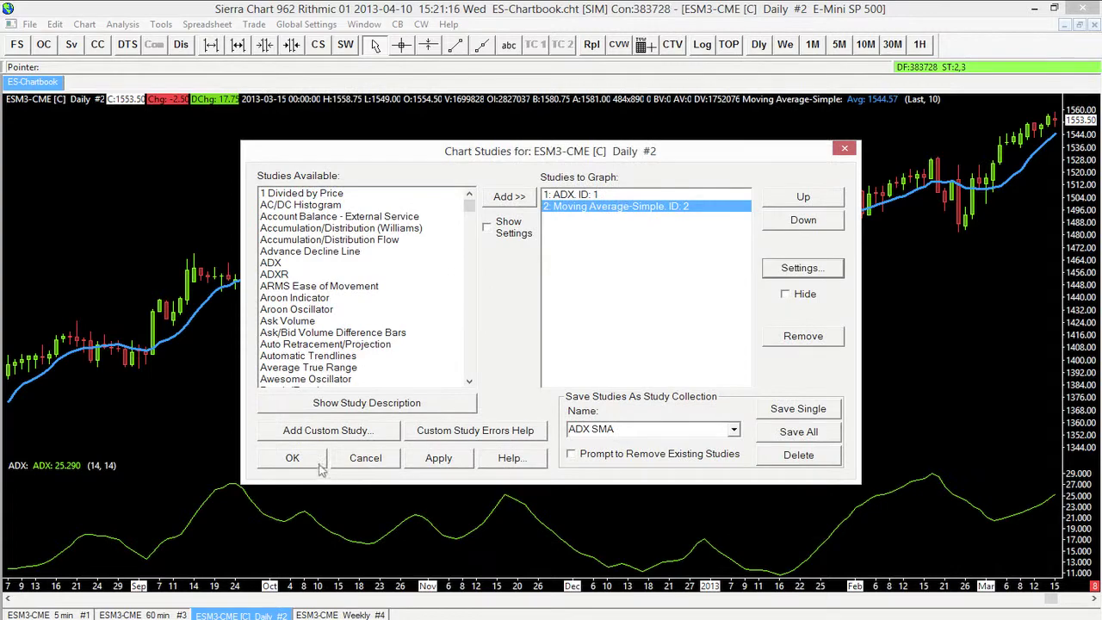
pyautogui.click(292, 458)
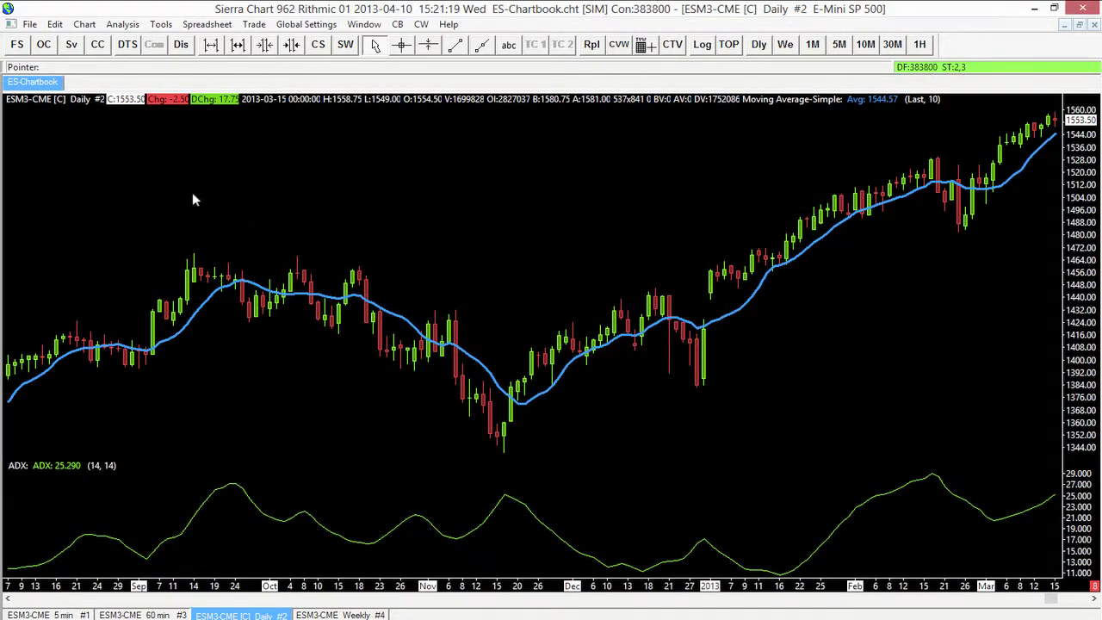
pyautogui.rightClick(193, 199)
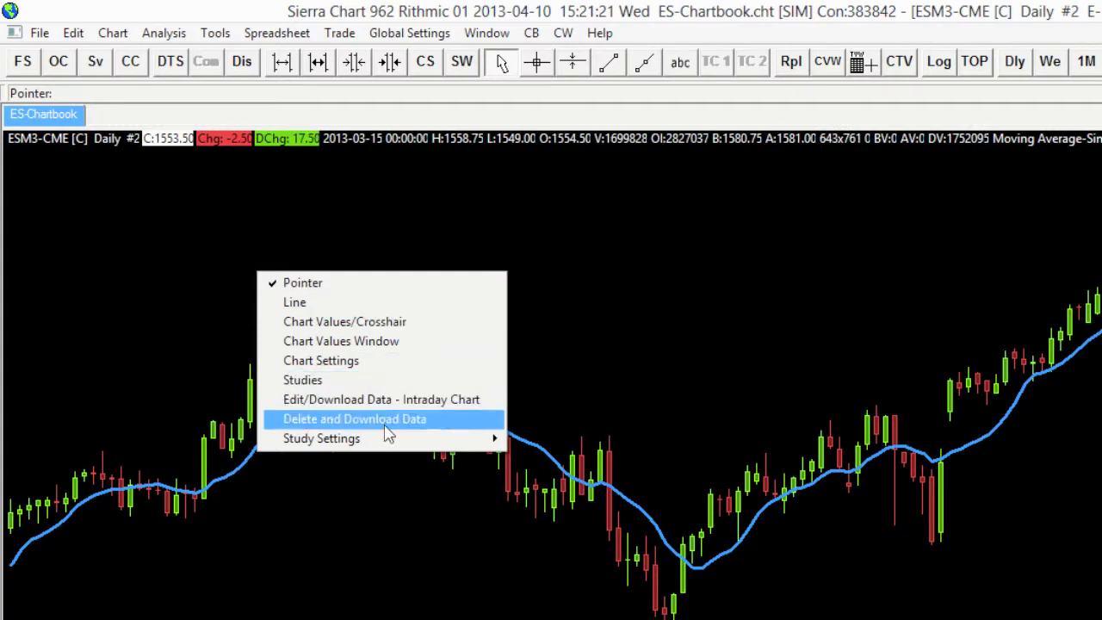
pyautogui.moveTo(387, 440)
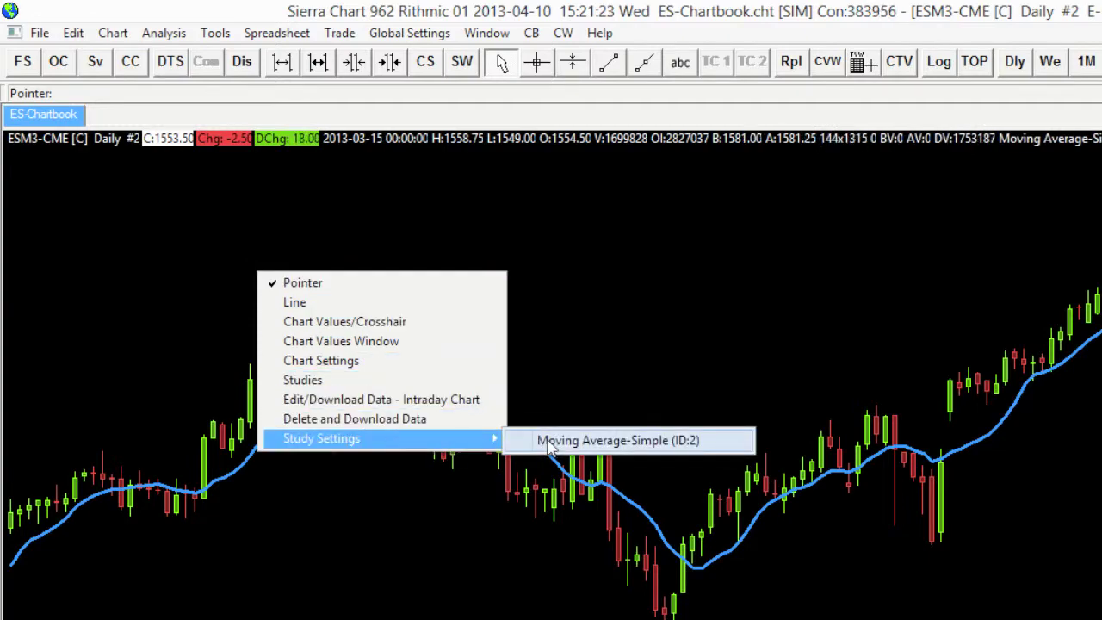
pyautogui.click(626, 448)
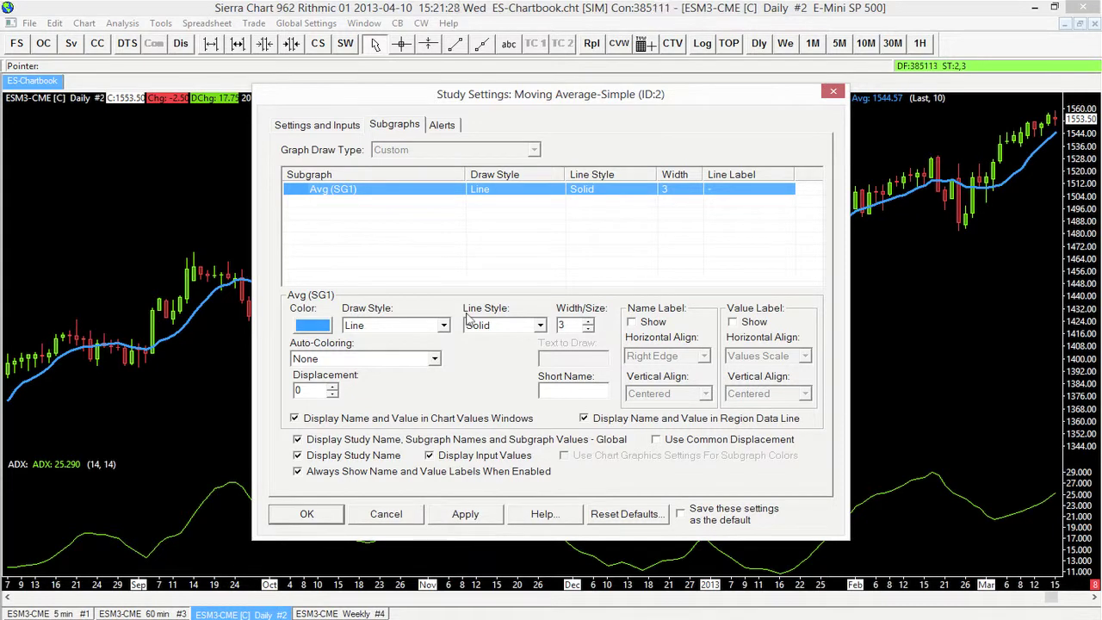
pyautogui.click(329, 518)
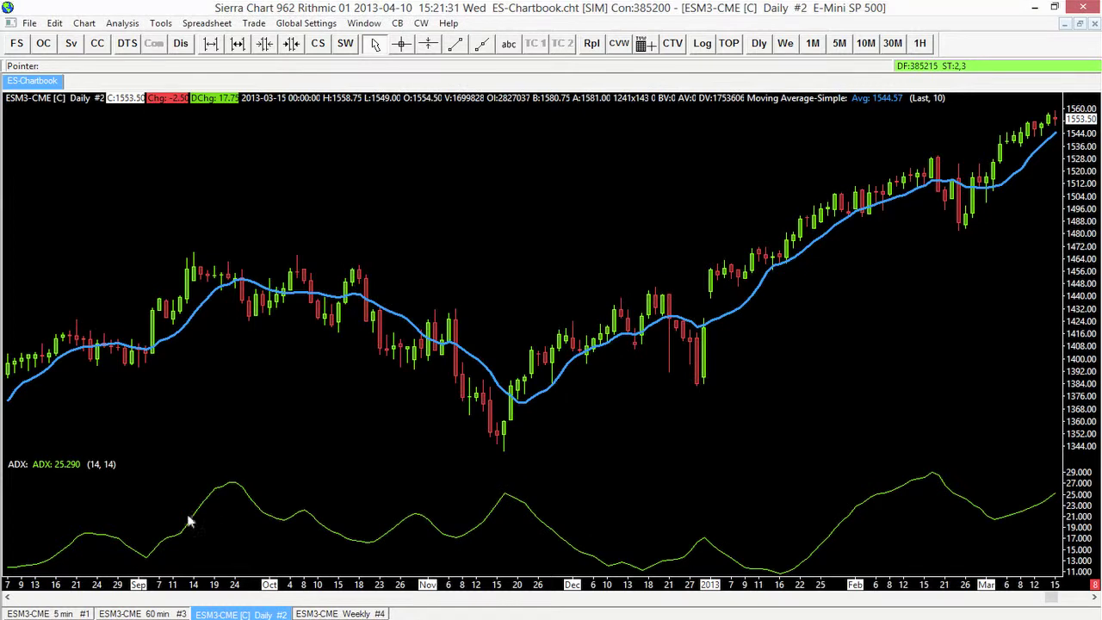
pyautogui.rightClick(126, 504)
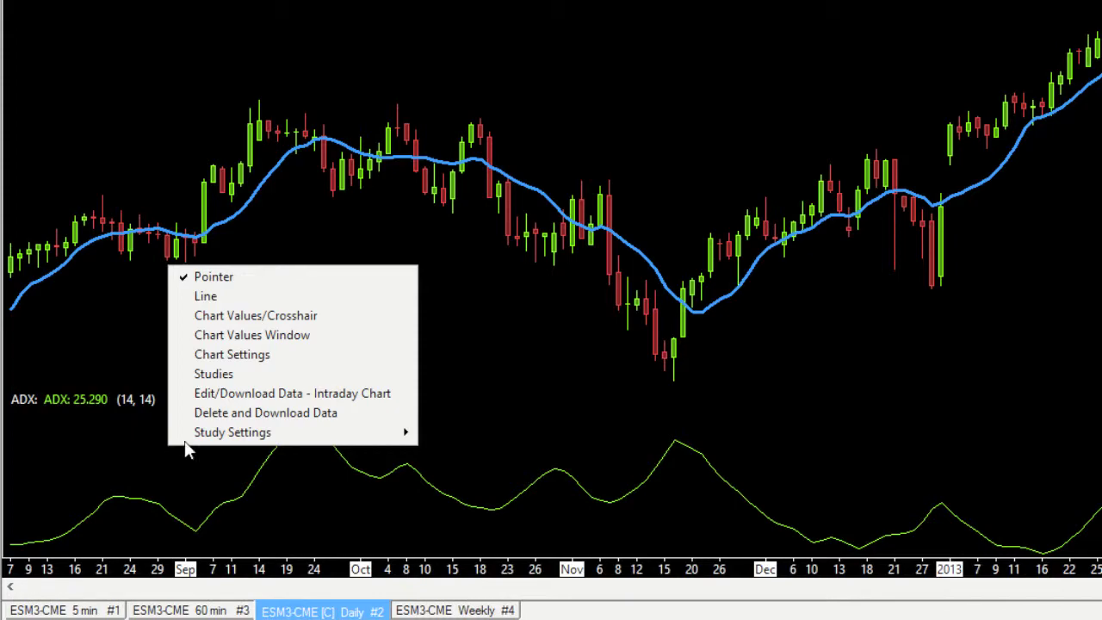
pyautogui.moveTo(221, 435)
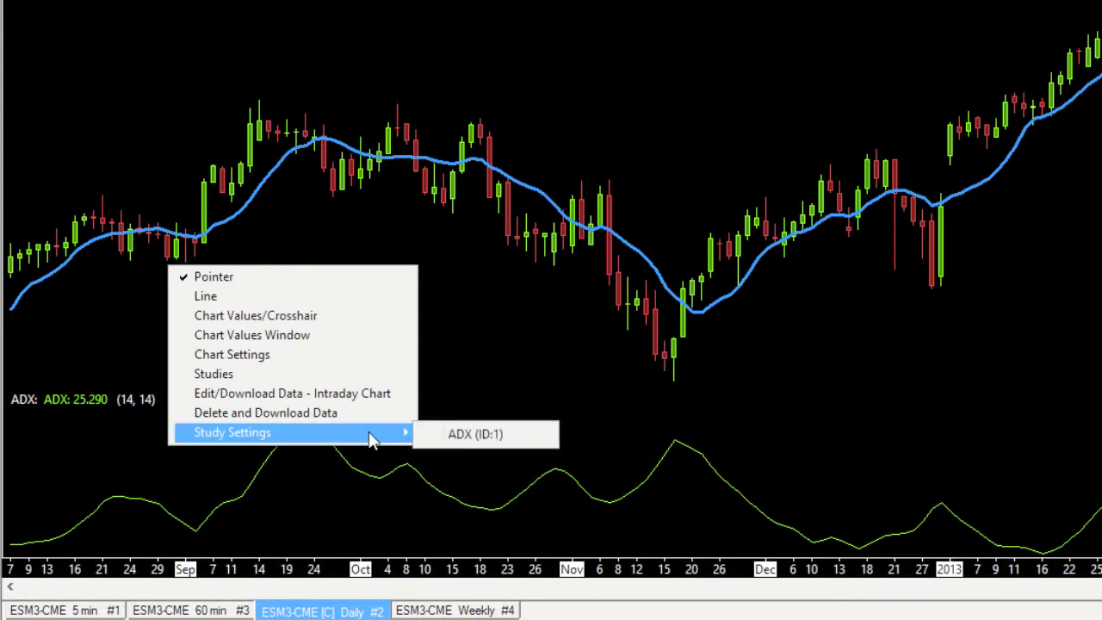
pyautogui.click(439, 436)
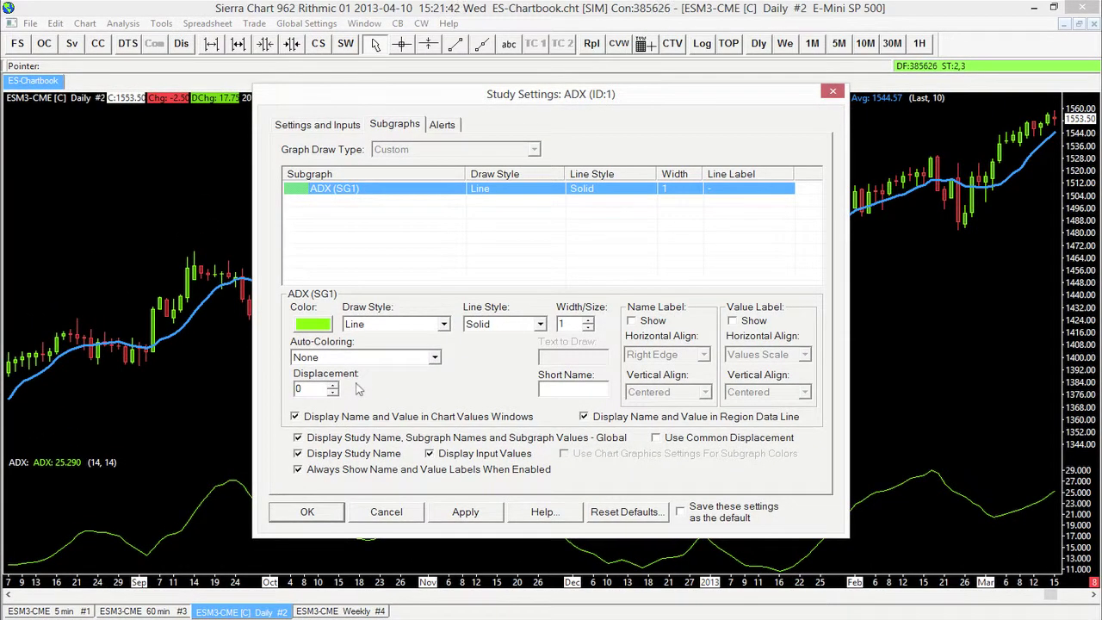
pyautogui.click(326, 511)
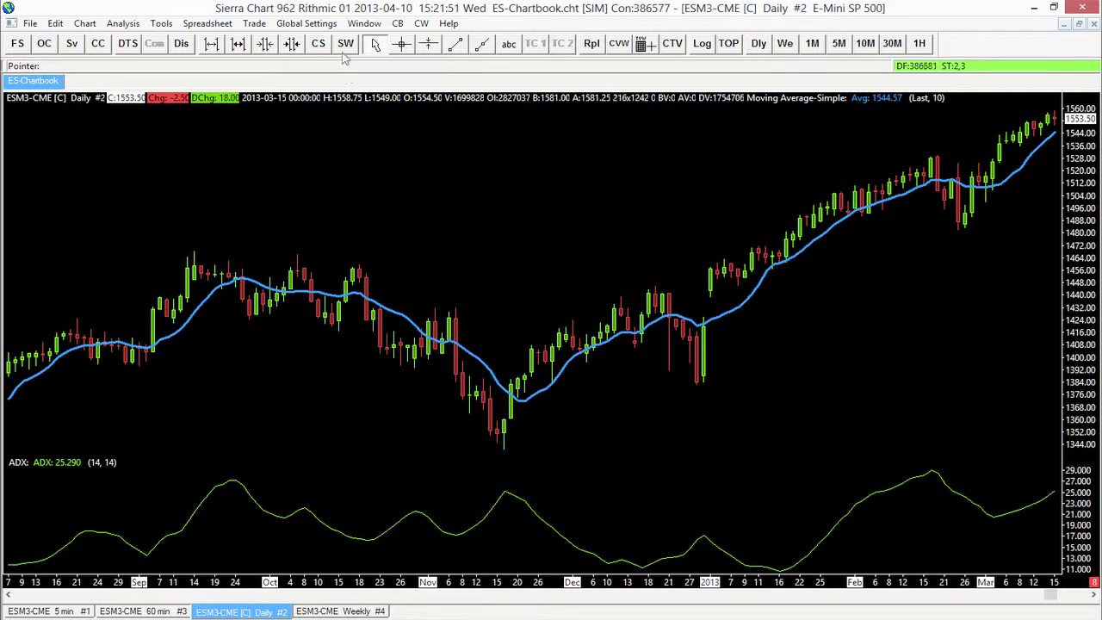
pyautogui.press('F6')
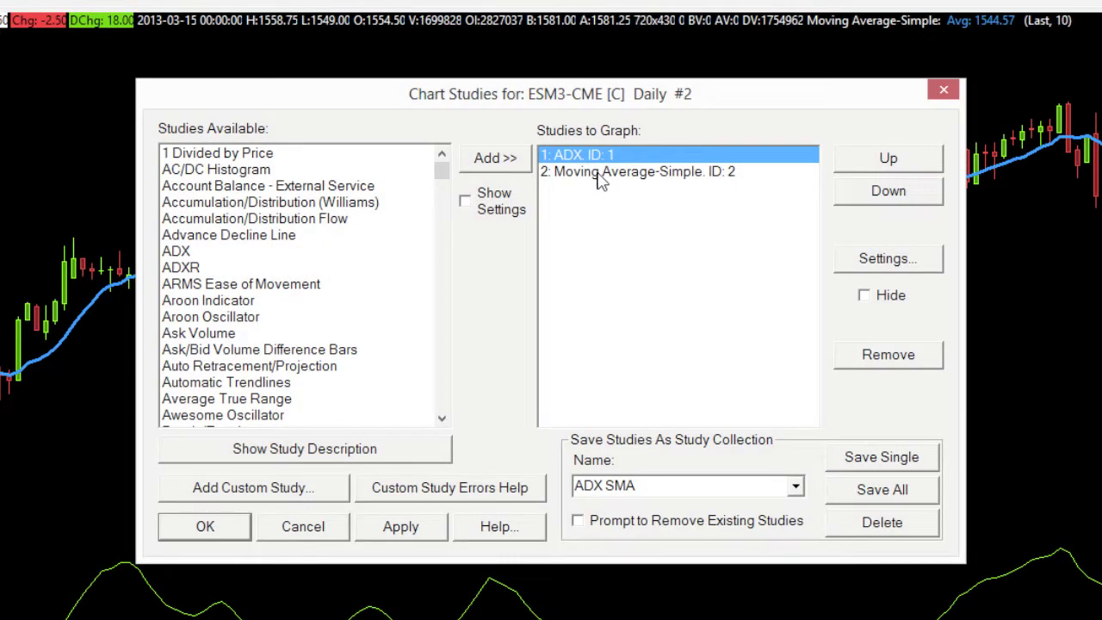
pyautogui.click(601, 176)
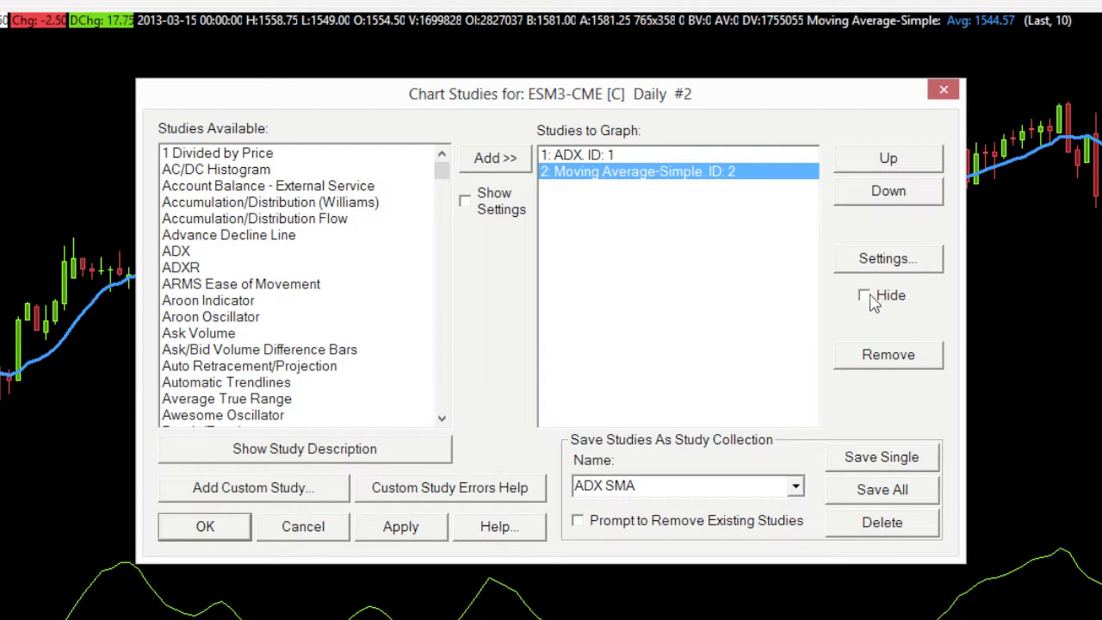
pyautogui.click(864, 296)
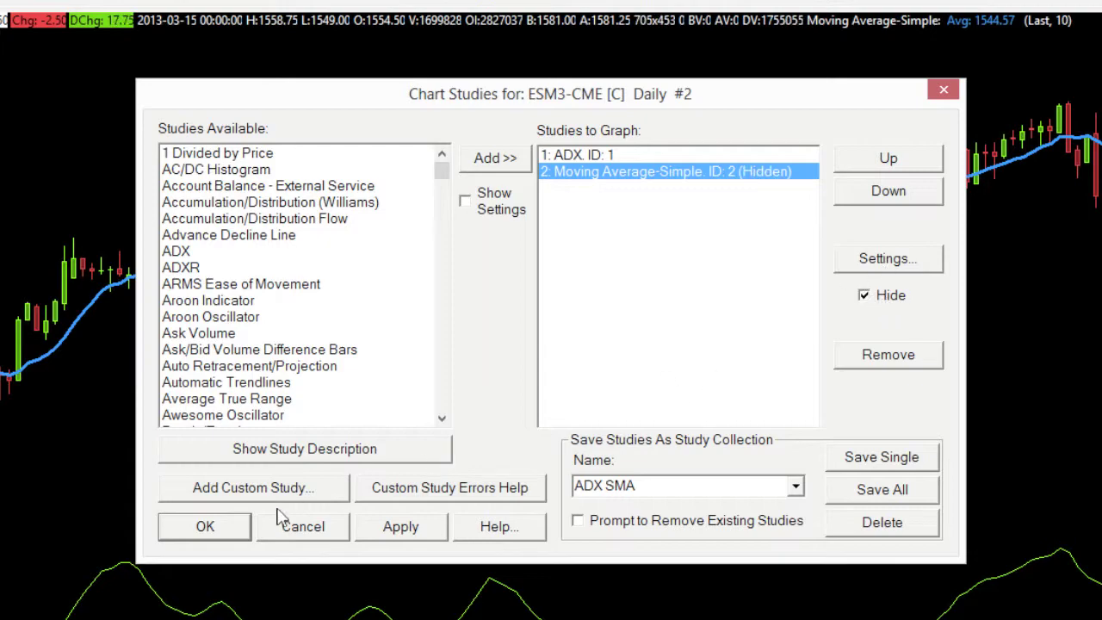
pyautogui.click(207, 527)
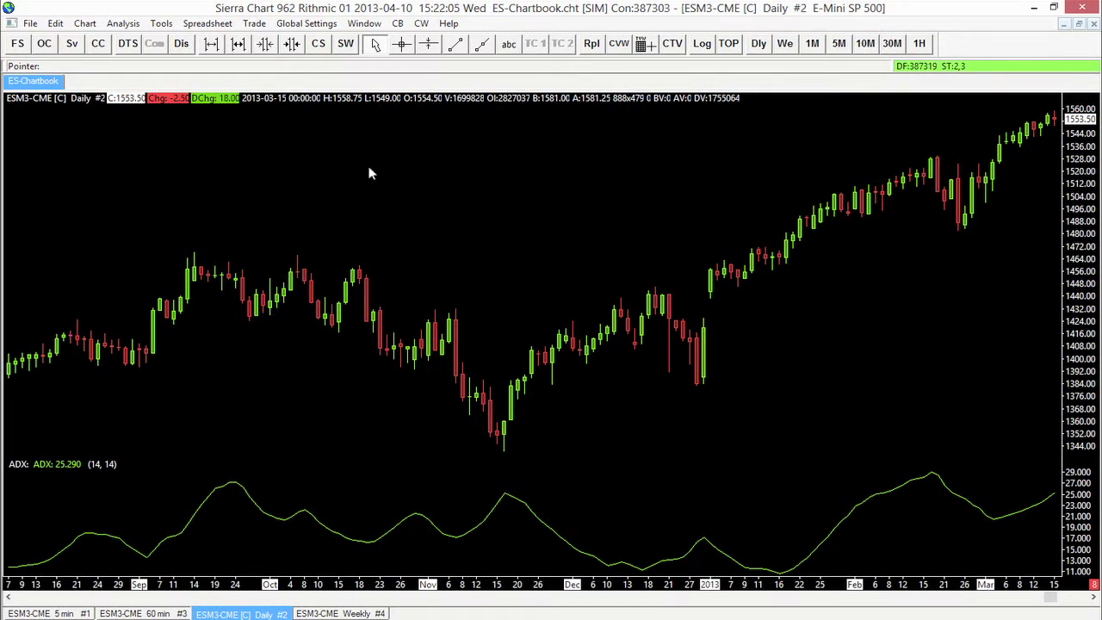
pyautogui.click(345, 43)
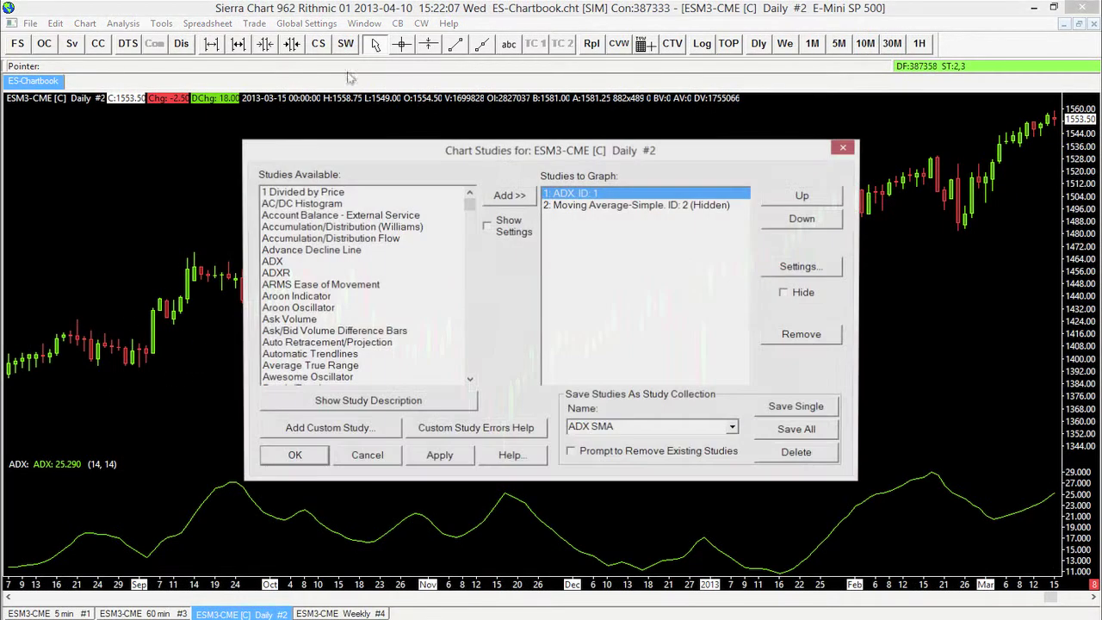
pyautogui.click(677, 206)
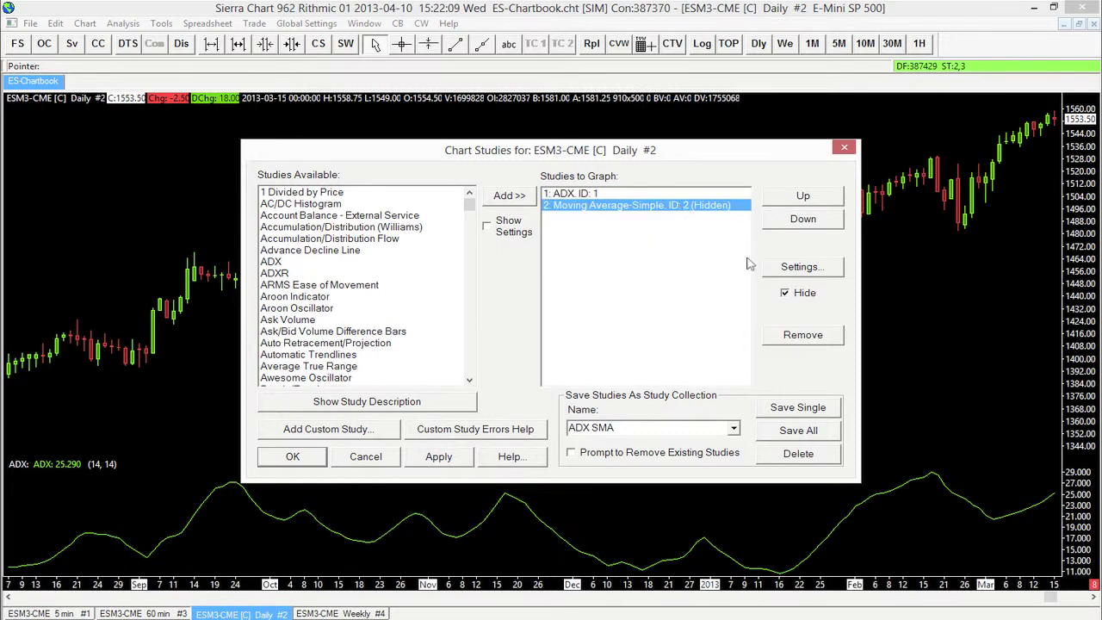
pyautogui.click(785, 293)
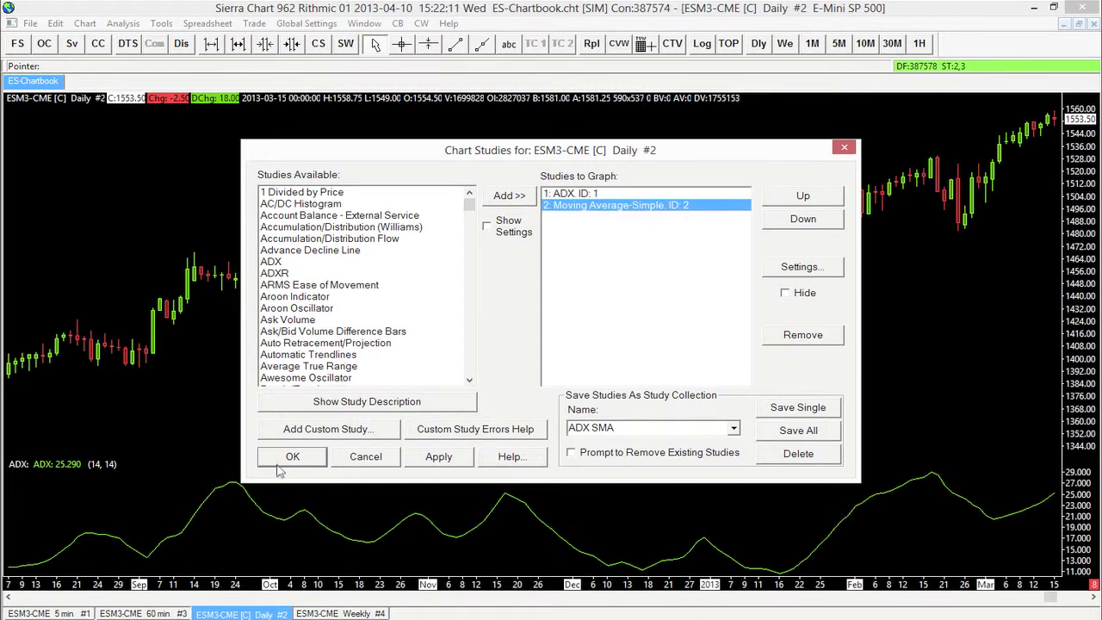
pyautogui.click(316, 458)
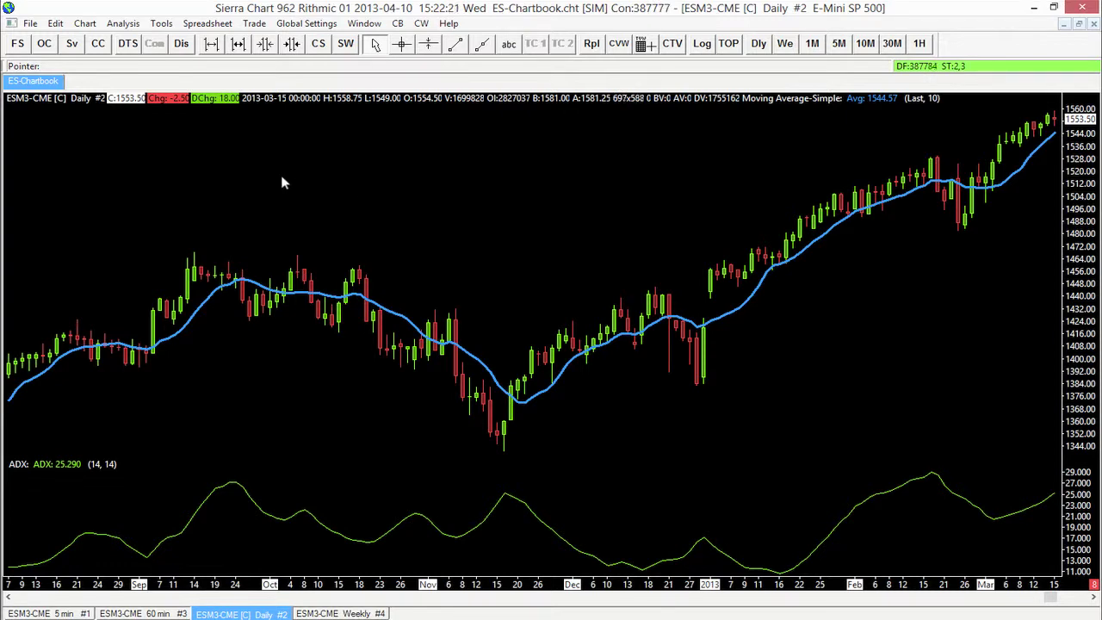
# Tile the four charts, compress the 5 min bars, then maximize the Daily #2 chart
pyautogui.click(370, 24)
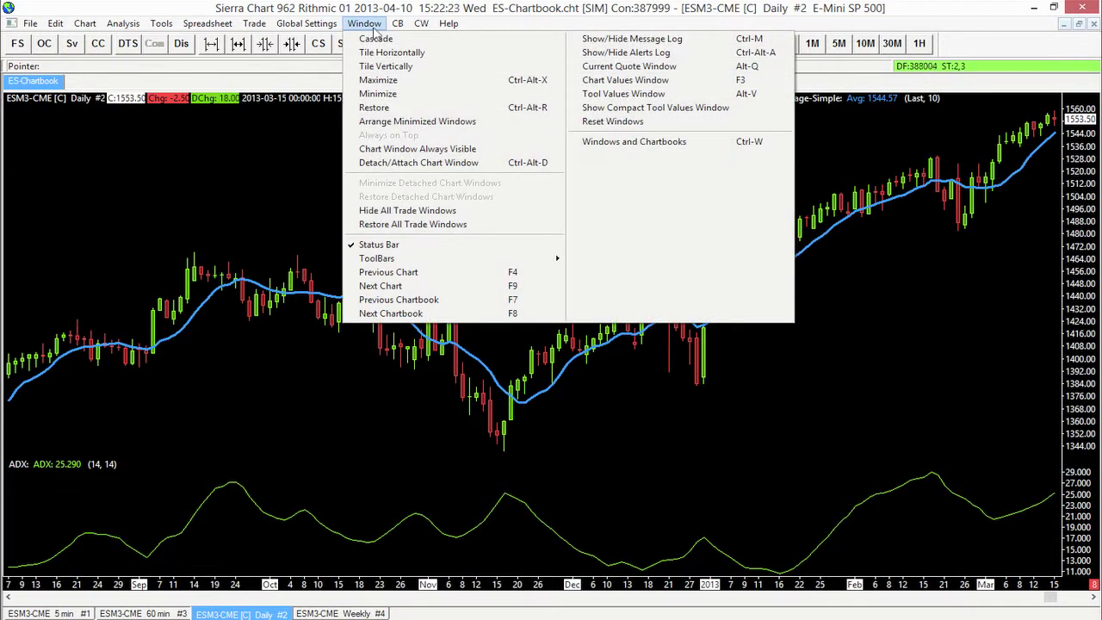
pyautogui.click(387, 53)
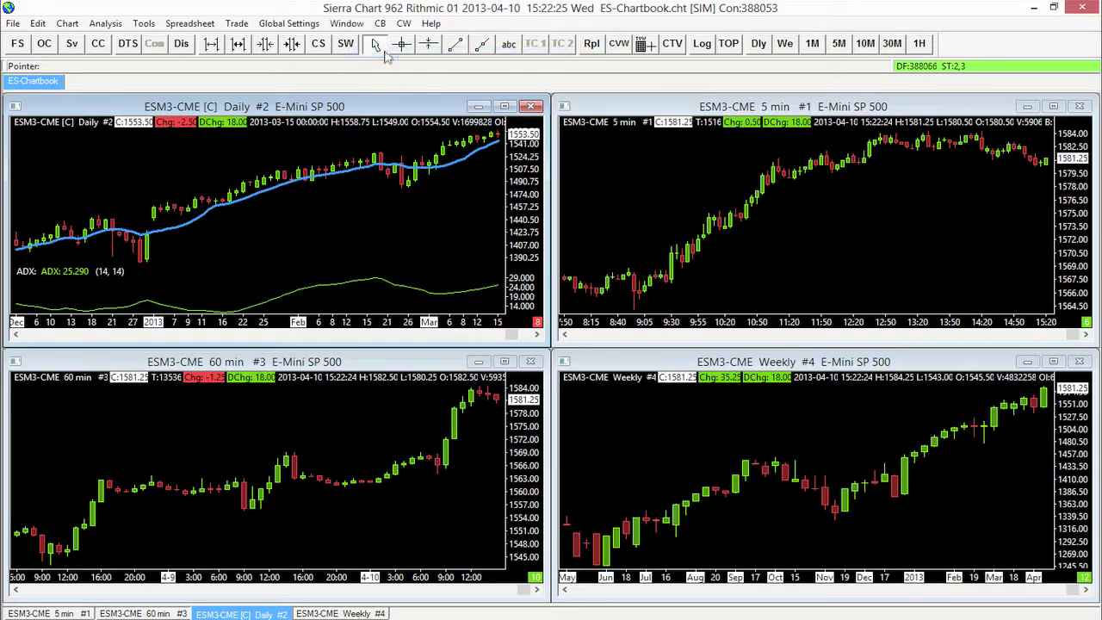
pyautogui.click(658, 207)
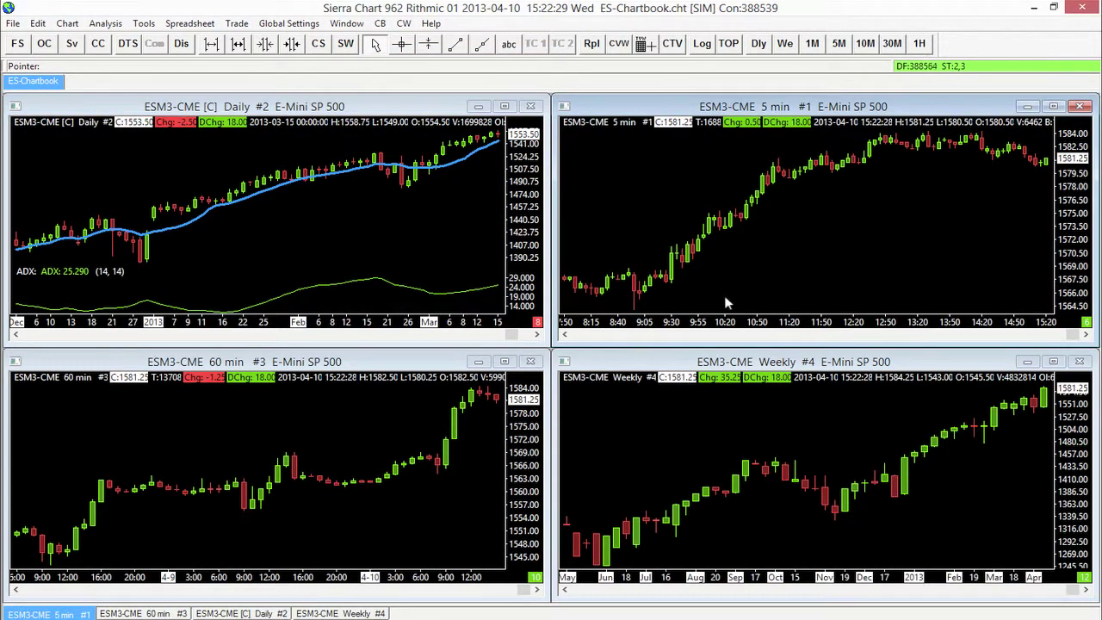
pyautogui.moveTo(713, 322); pyautogui.dragTo(723, 322)
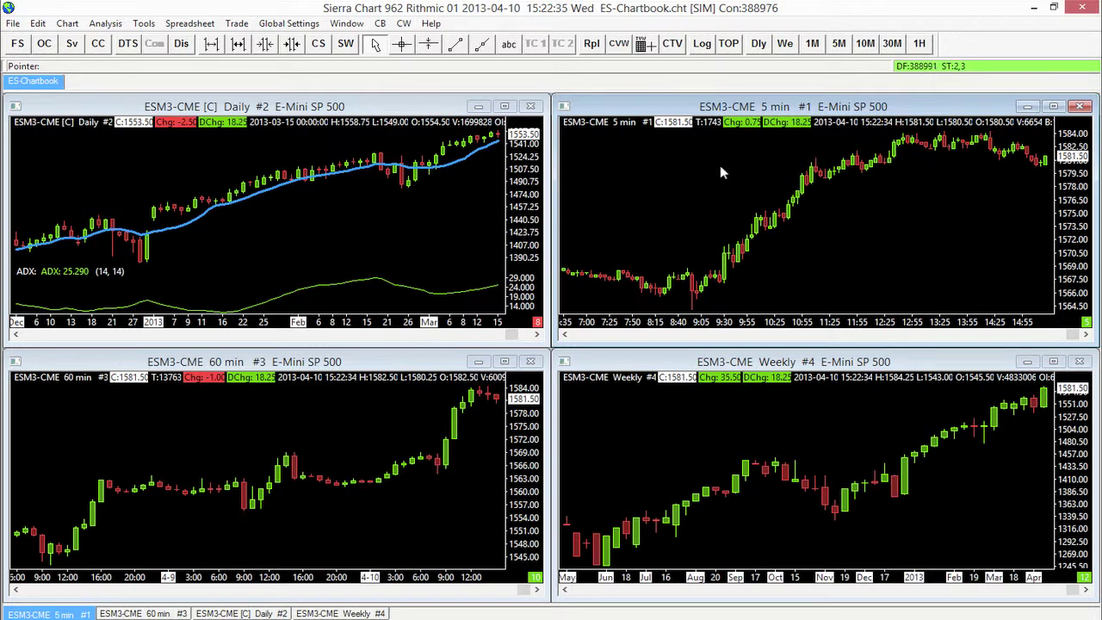
pyautogui.click(372, 209)
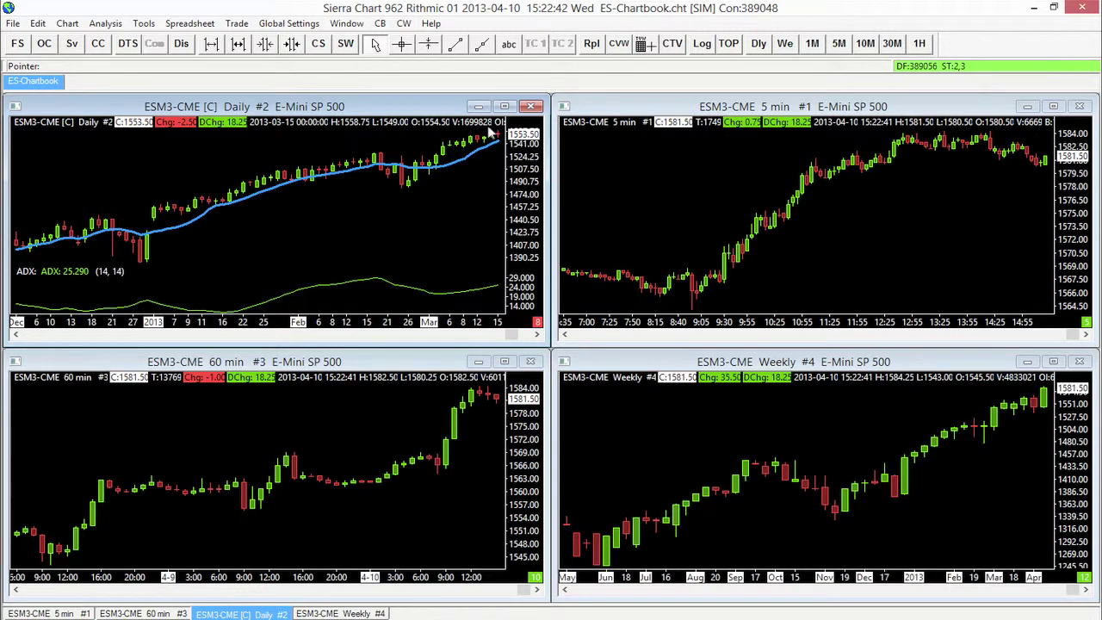
pyautogui.click(504, 105)
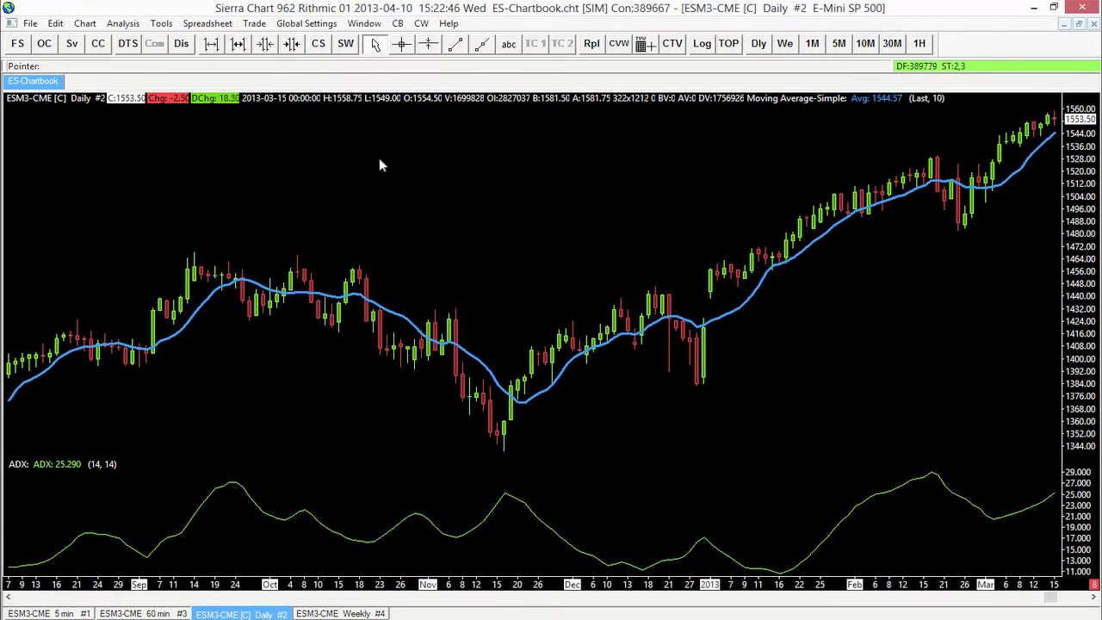
# Save the daily chart's ADX and moving average together as study collection 'ADX SMA'
pyautogui.click(348, 47)
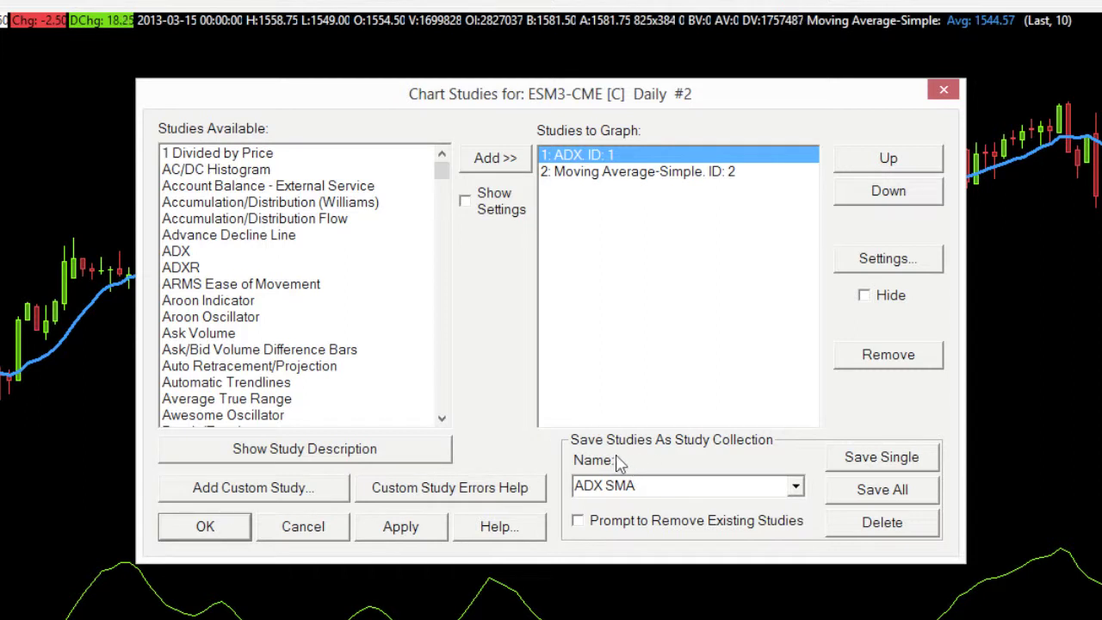
pyautogui.click(697, 492)
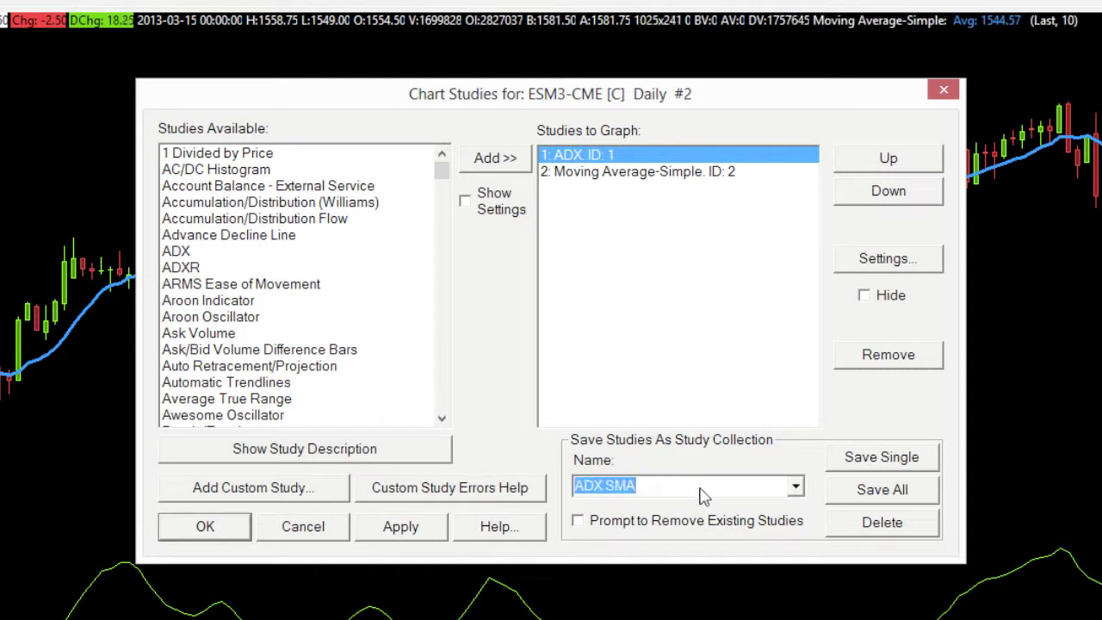
pyautogui.press('BackSpace')
pyautogui.write('AD')
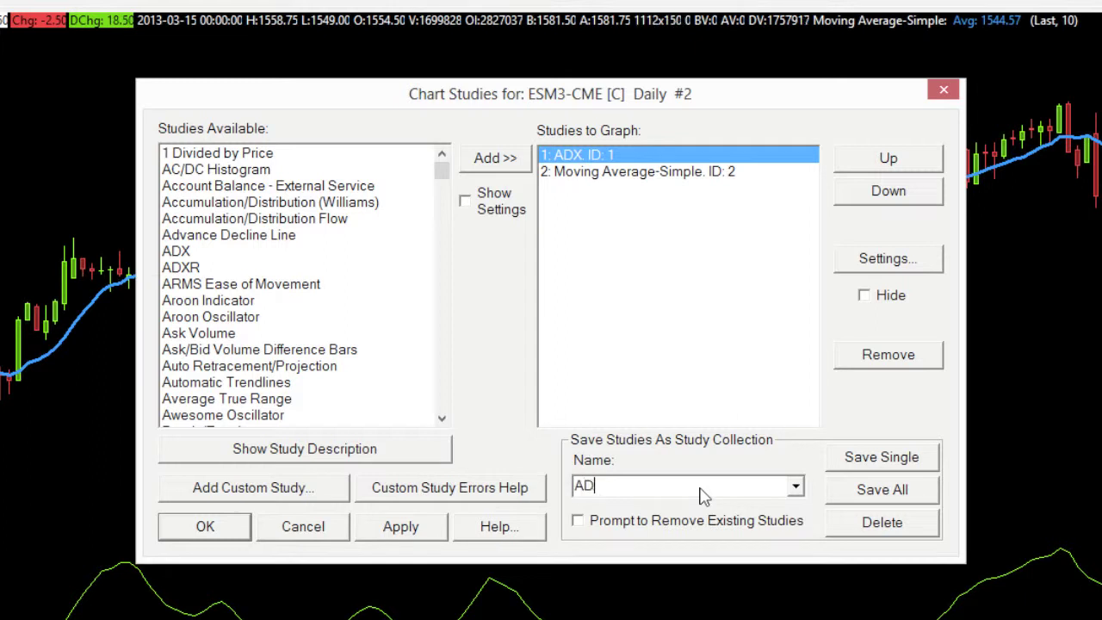
pyautogui.write('X SMA')
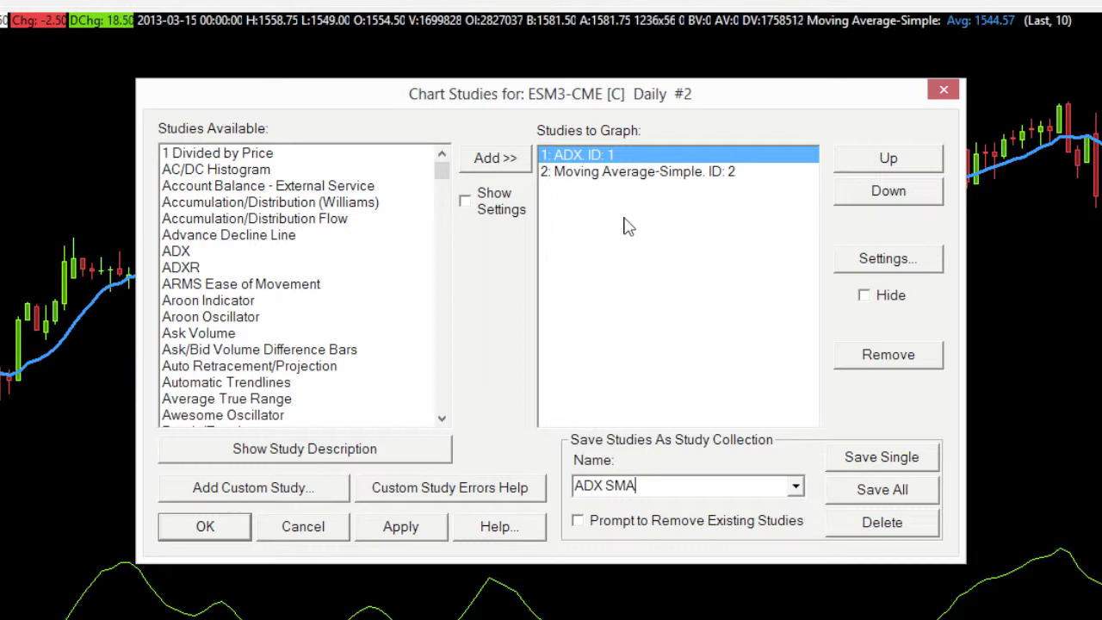
pyautogui.click(922, 497)
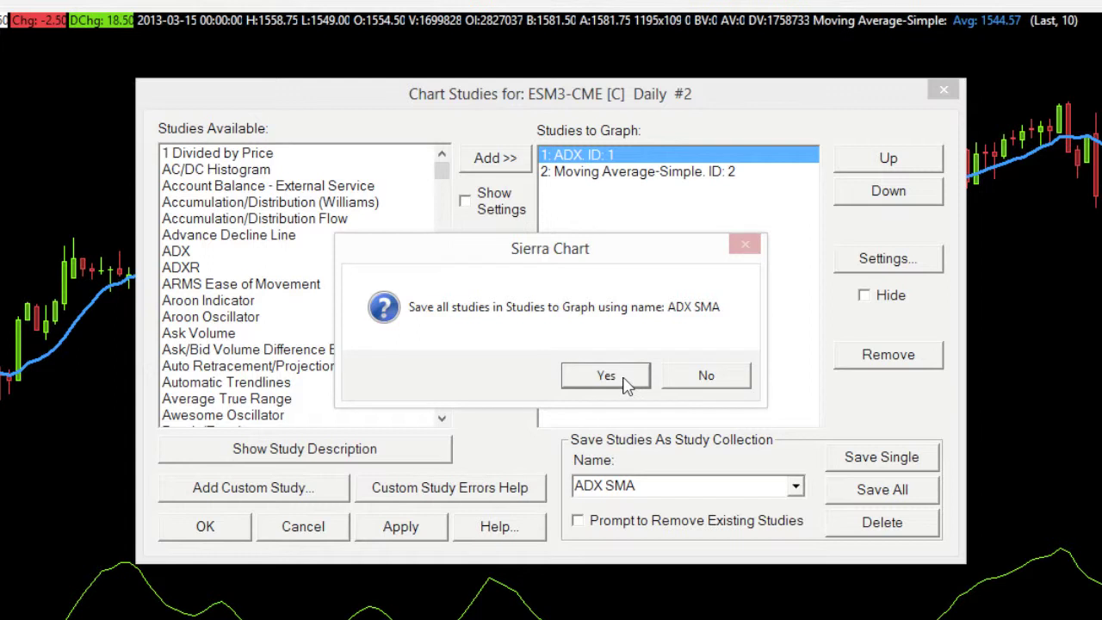
pyautogui.click(631, 378)
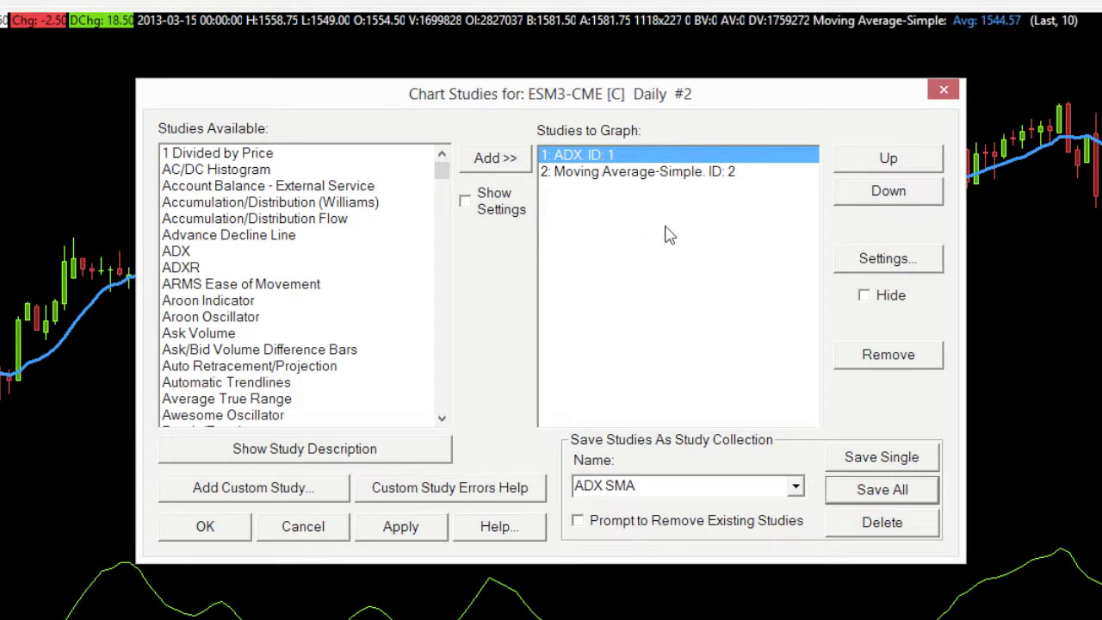
pyautogui.click(251, 517)
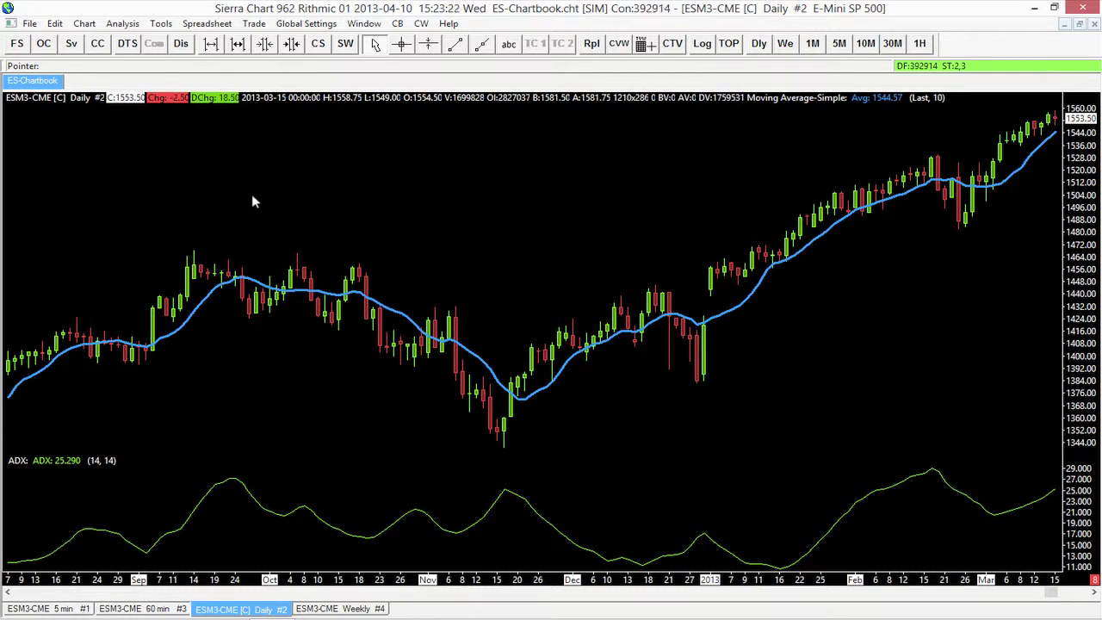
# Confirm ADX SMA is listed among saved collections and tile all four charts
pyautogui.click(134, 25)
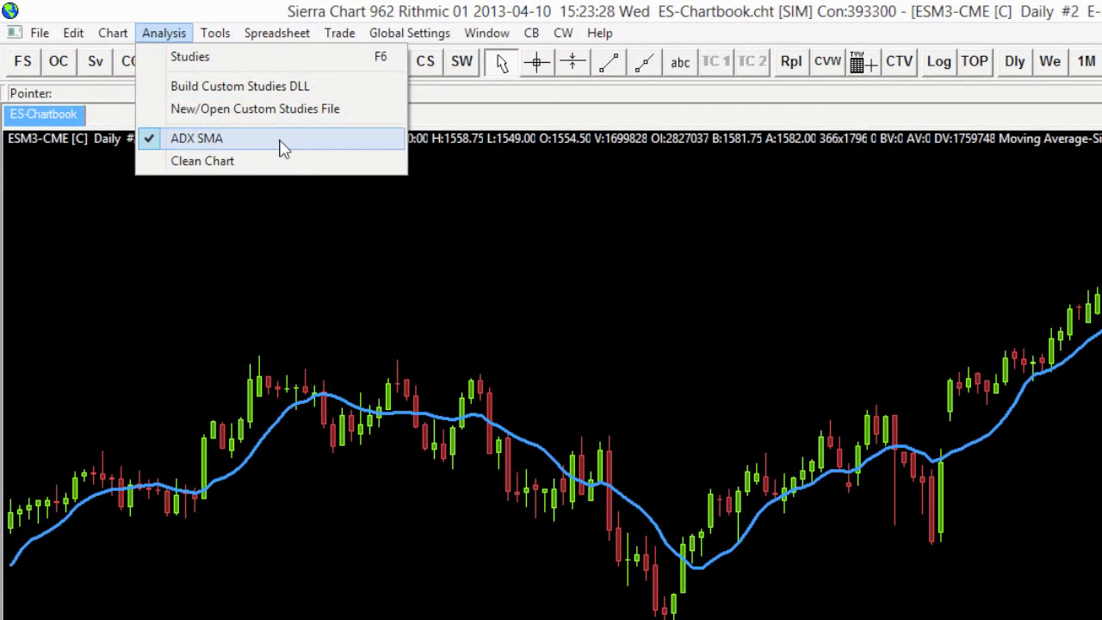
pyautogui.click(616, 193)
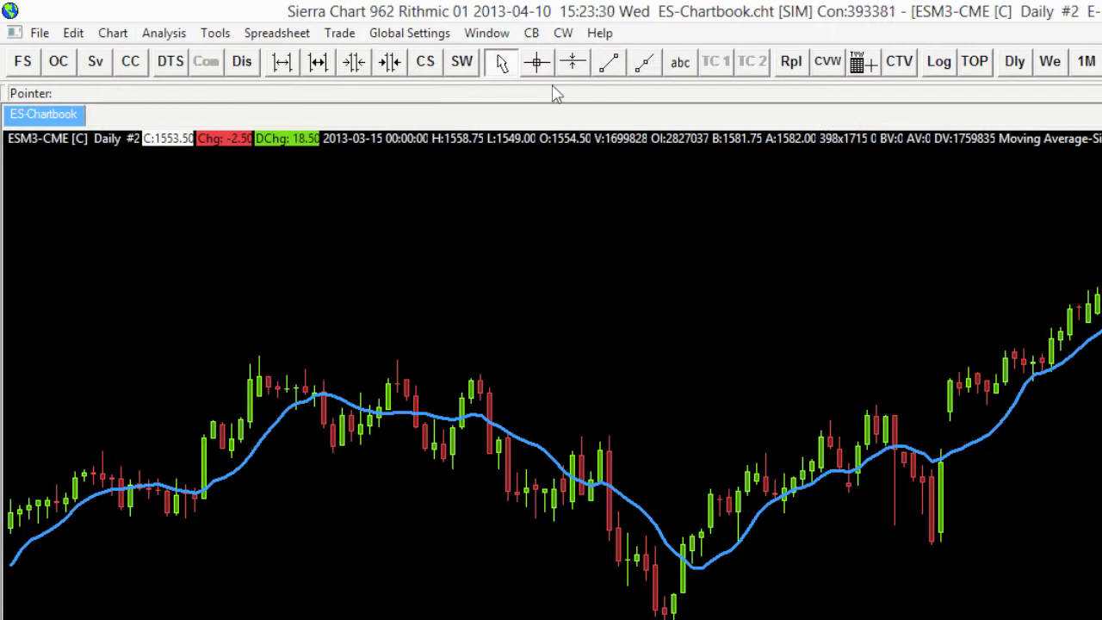
pyautogui.click(498, 33)
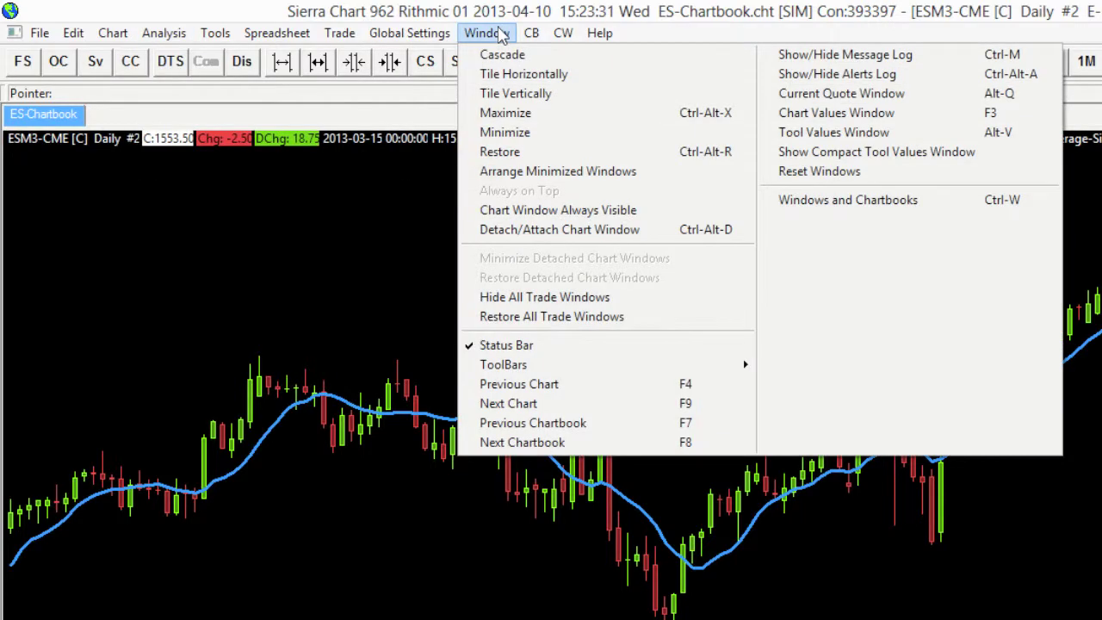
pyautogui.click(517, 75)
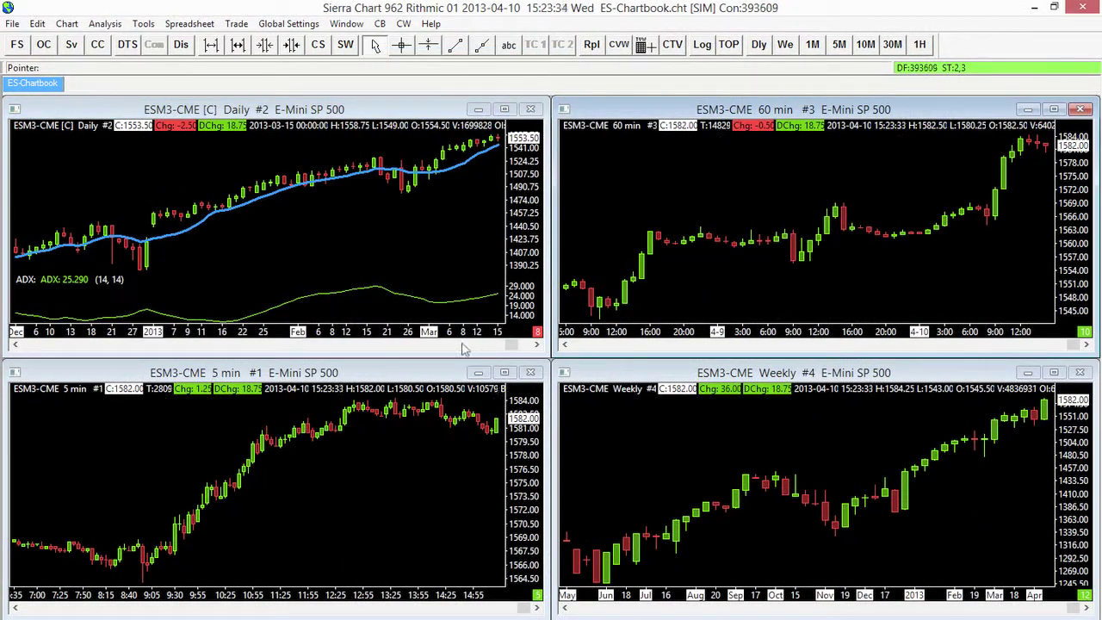
# Maximize the 5 min chart and apply the ADX SMA study collection to it
pyautogui.click(357, 466)
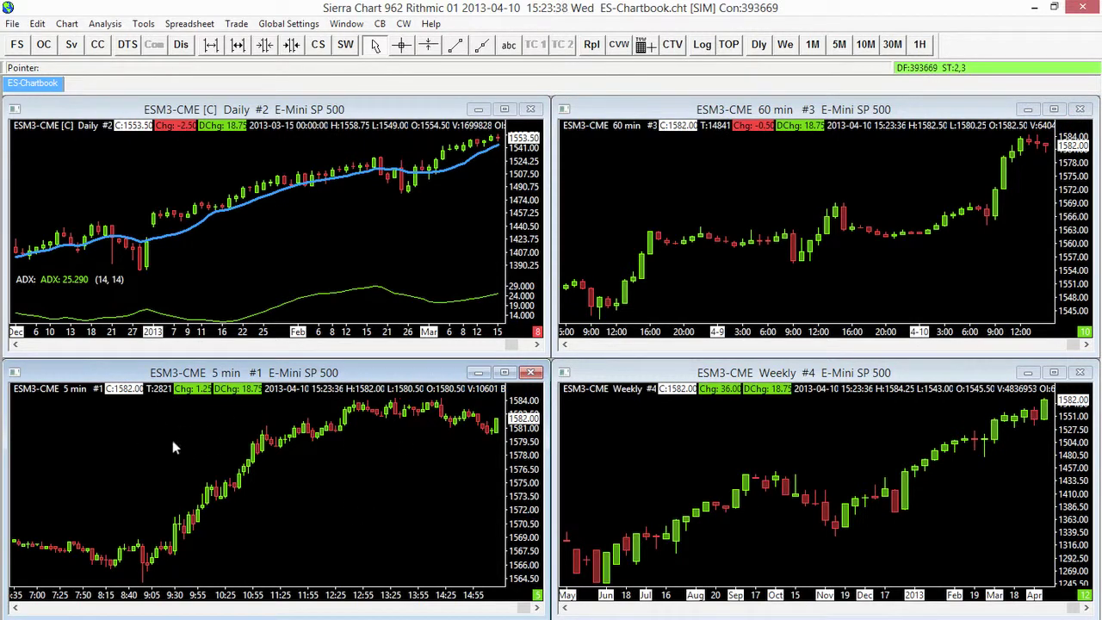
pyautogui.click(503, 372)
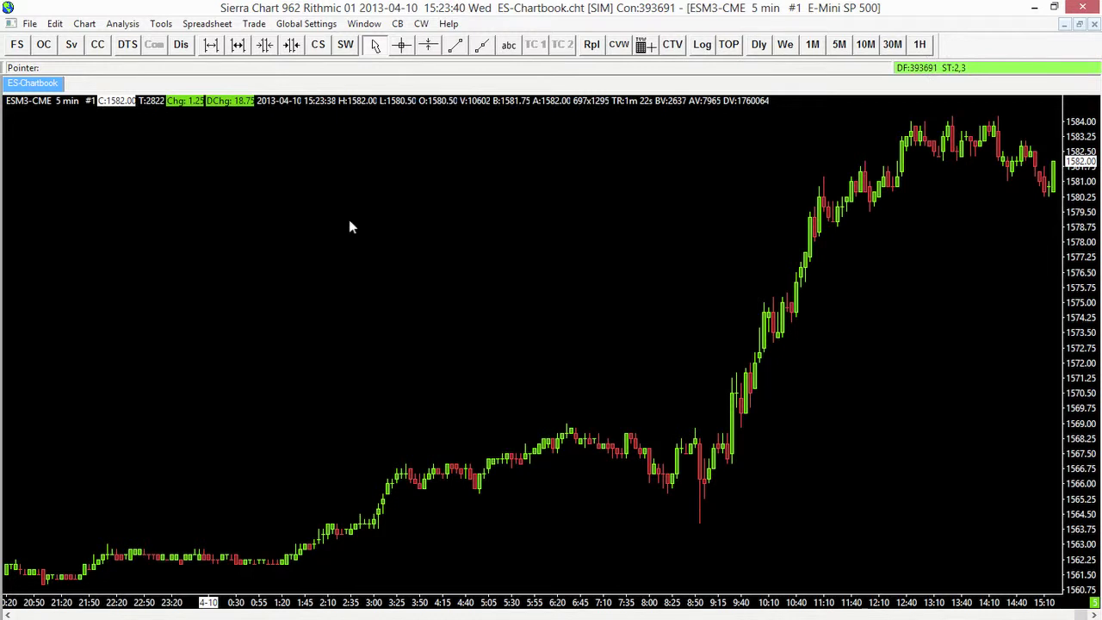
pyautogui.click(137, 24)
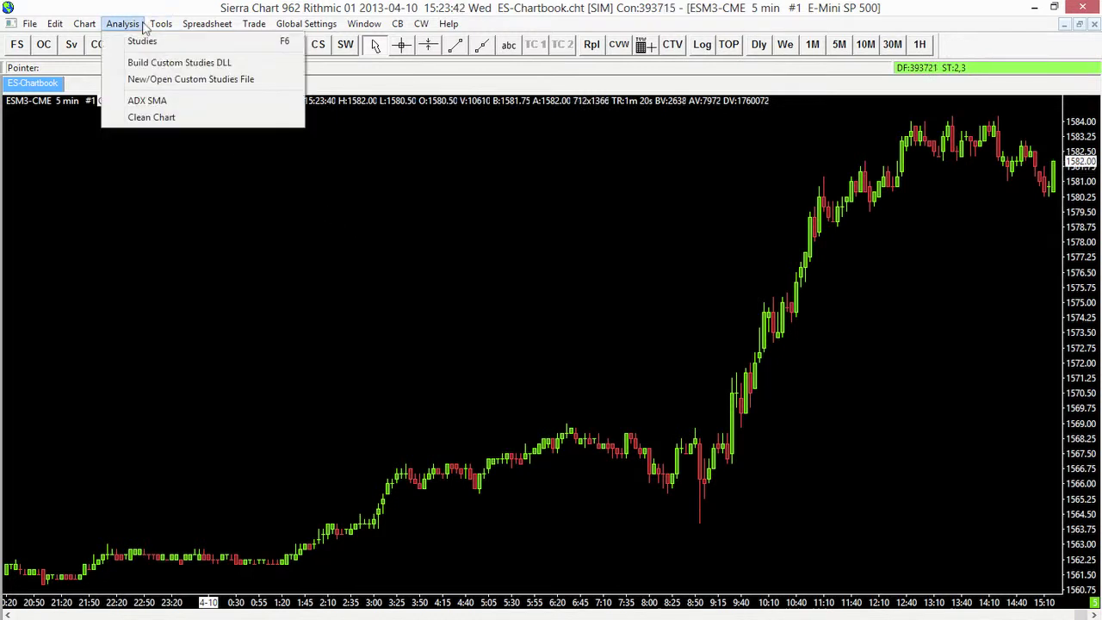
pyautogui.click(204, 105)
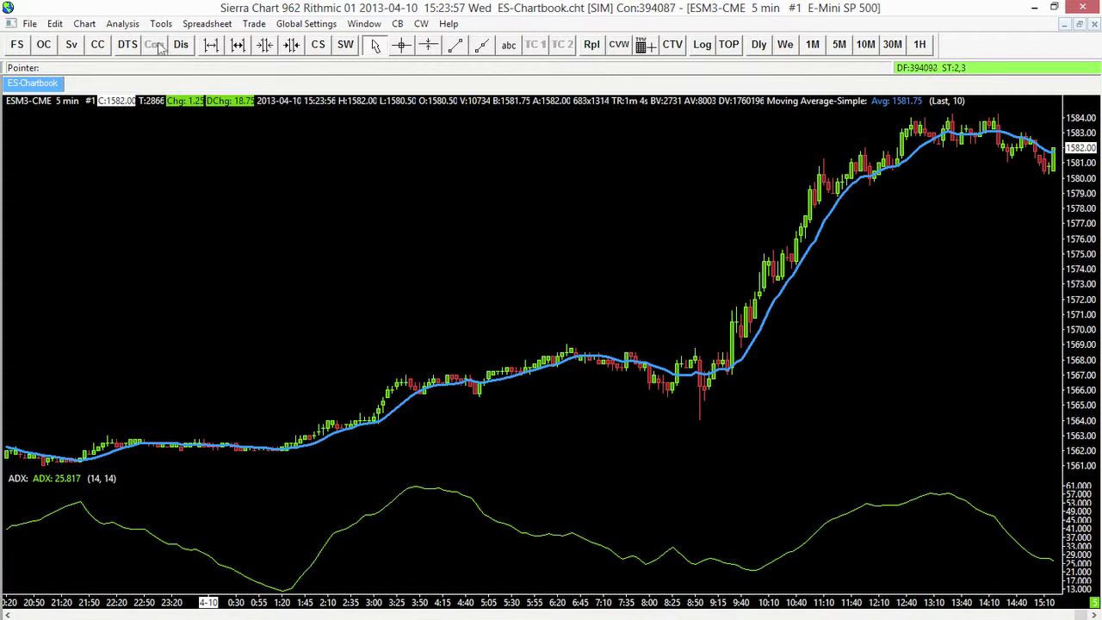
# Tile all four chart windows in a grid
pyautogui.click(129, 25)
pyautogui.click(136, 25)
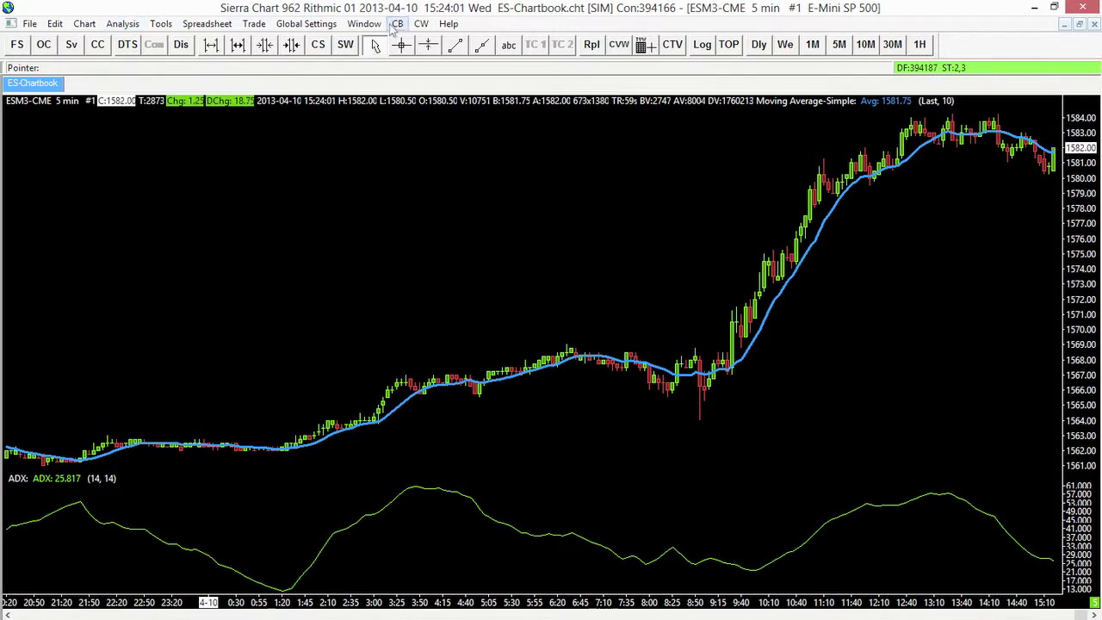
pyautogui.click(368, 24)
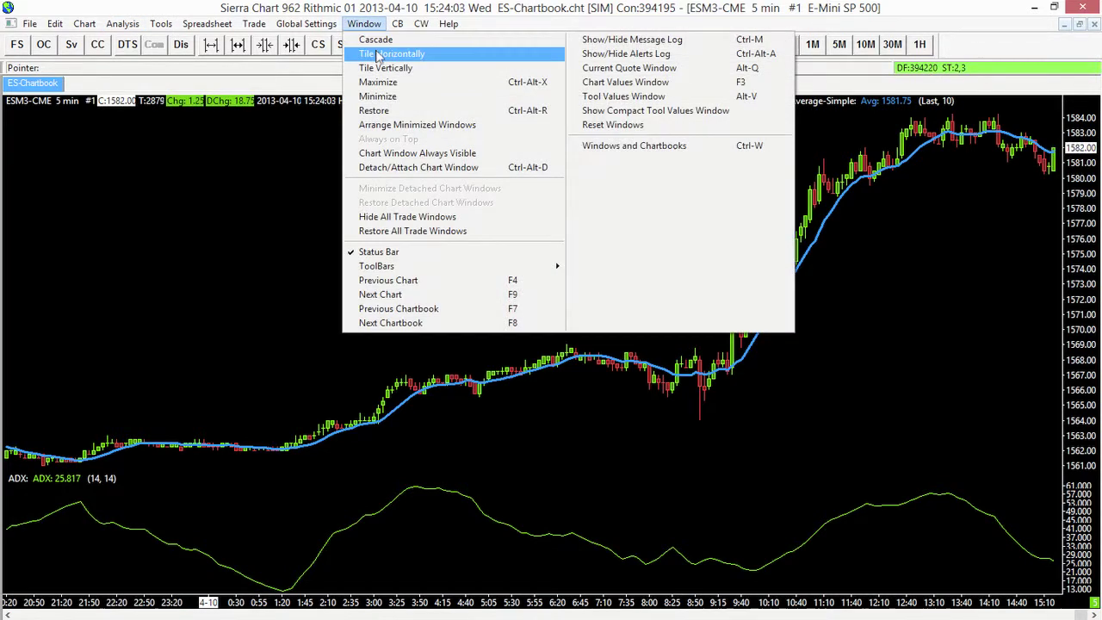
pyautogui.click(377, 55)
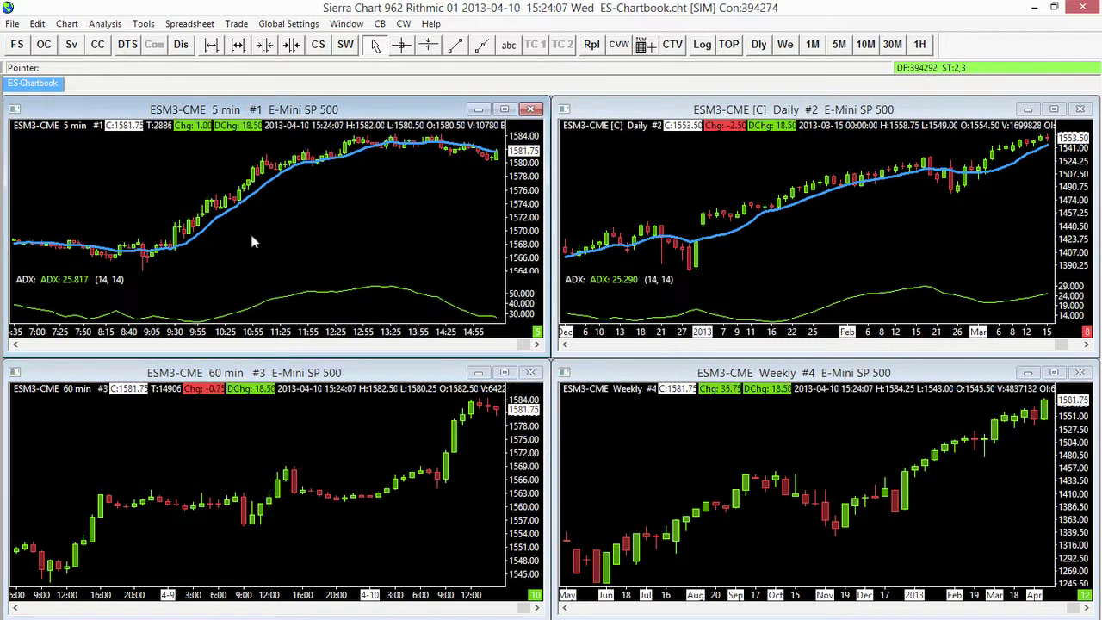
# Maximize the 5 min chart and clean it of all studies
pyautogui.click(505, 108)
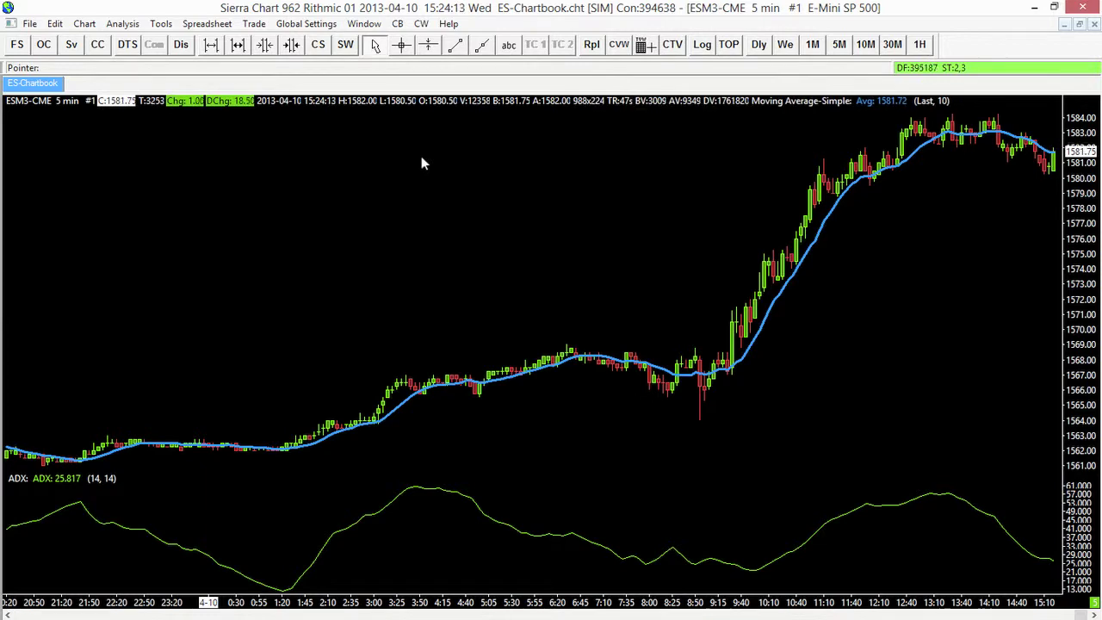
pyautogui.click(138, 25)
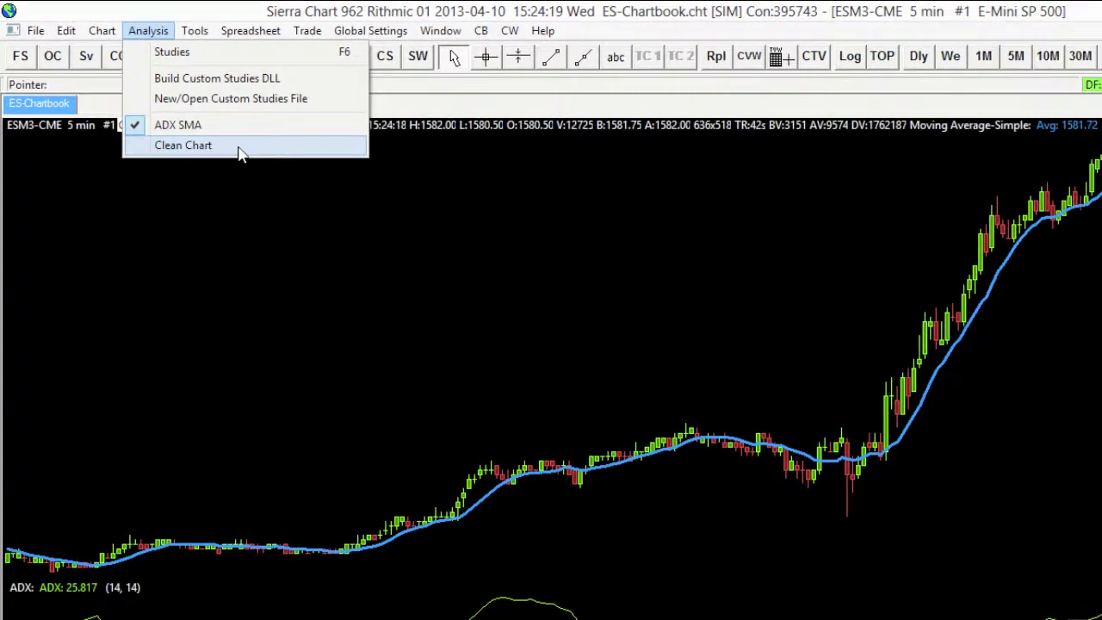
pyautogui.click(184, 145)
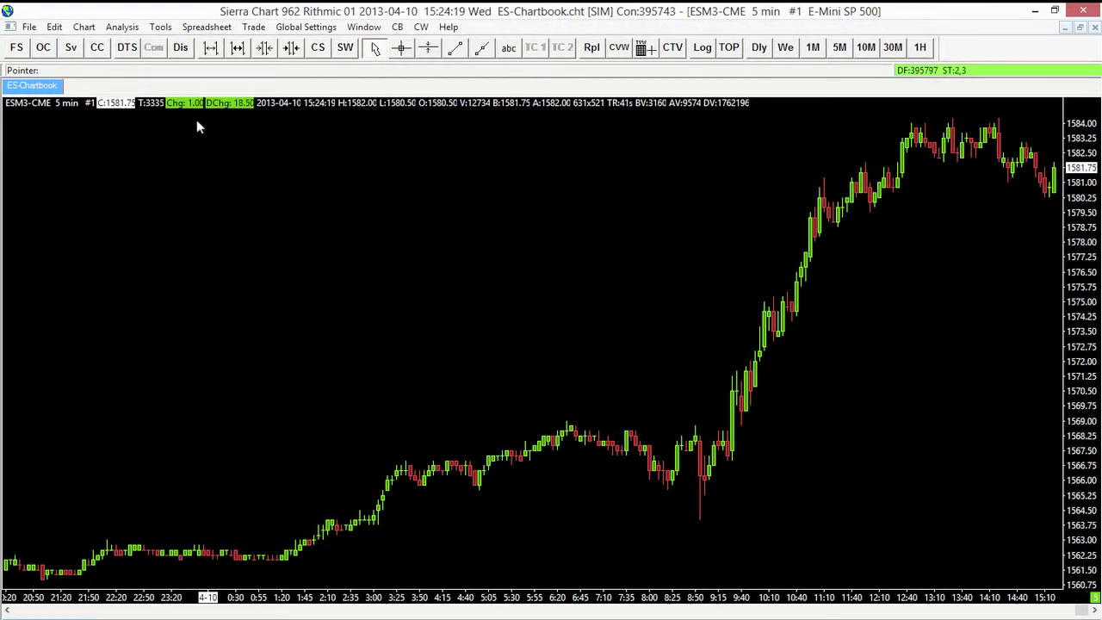